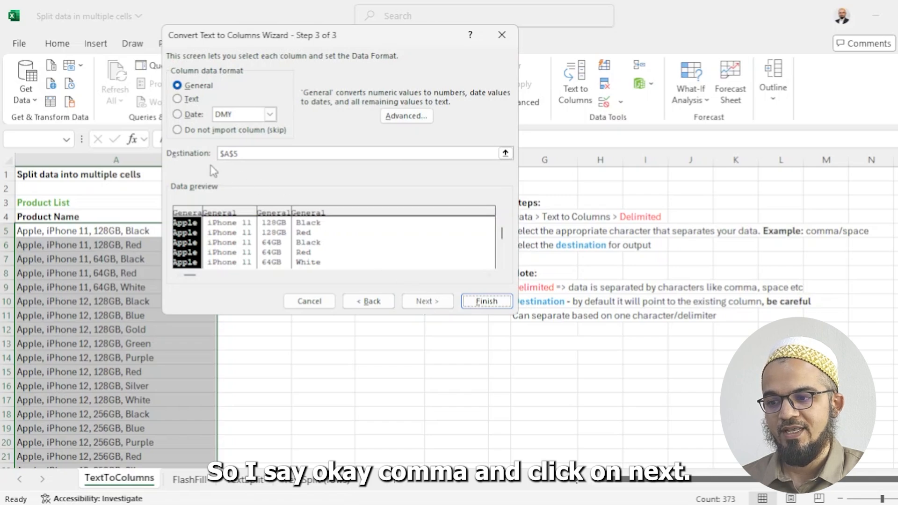
Set the Text to Columns destination to $B$5 and finish splitting the product names by comma
left_click(505, 154)
left_click(252, 235)
left_click(510, 53)
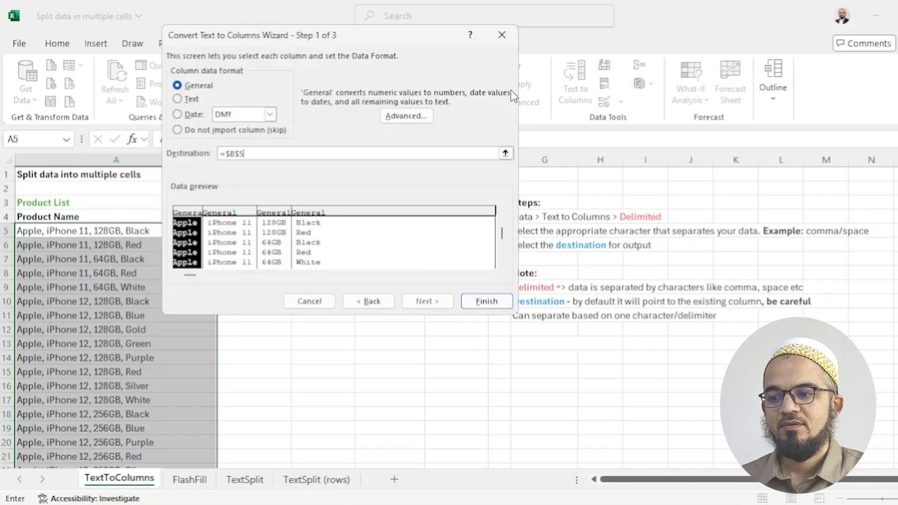
left_click(484, 305)
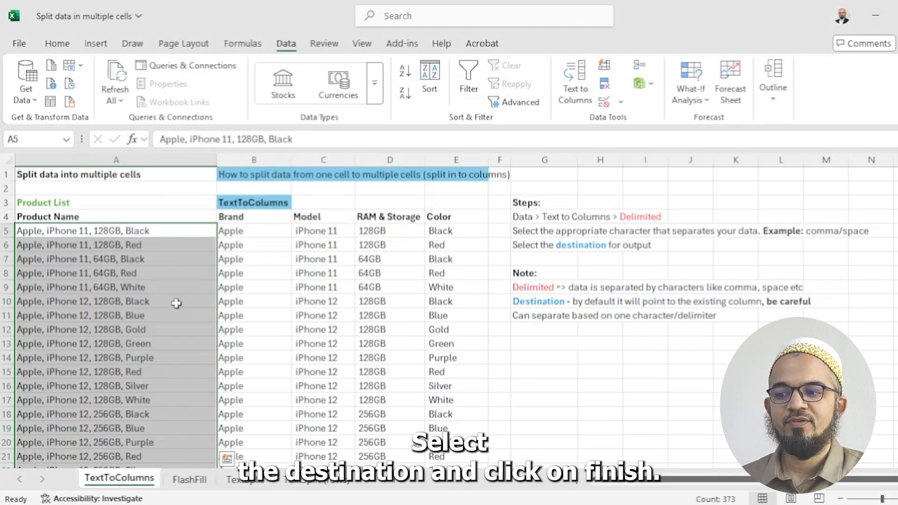
left_click(115, 237)
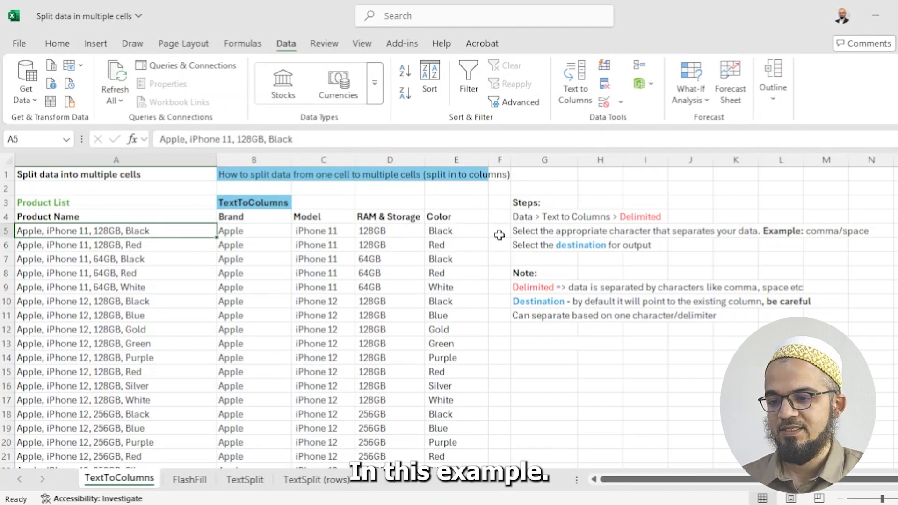
Go to the FlashFill sheet and select cell B5 under Brand
left_click(202, 484)
left_click(253, 456)
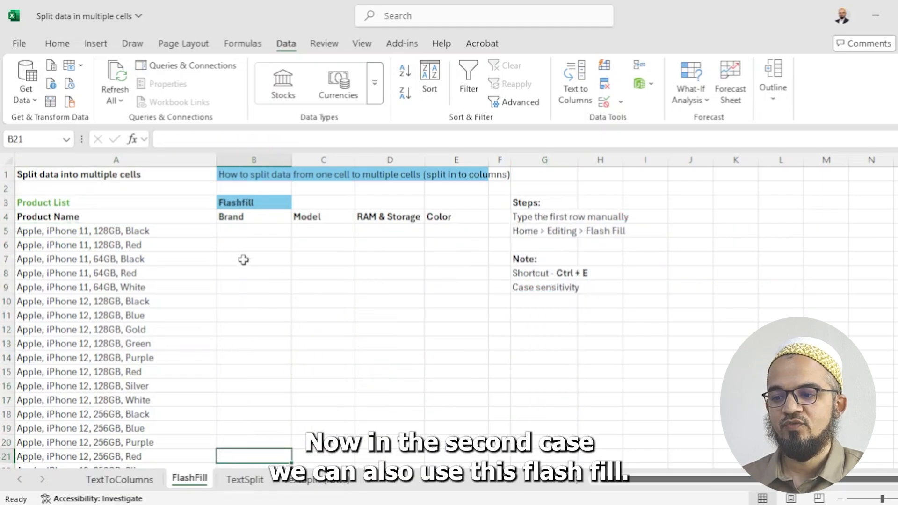
left_click(230, 234)
left_click(542, 221)
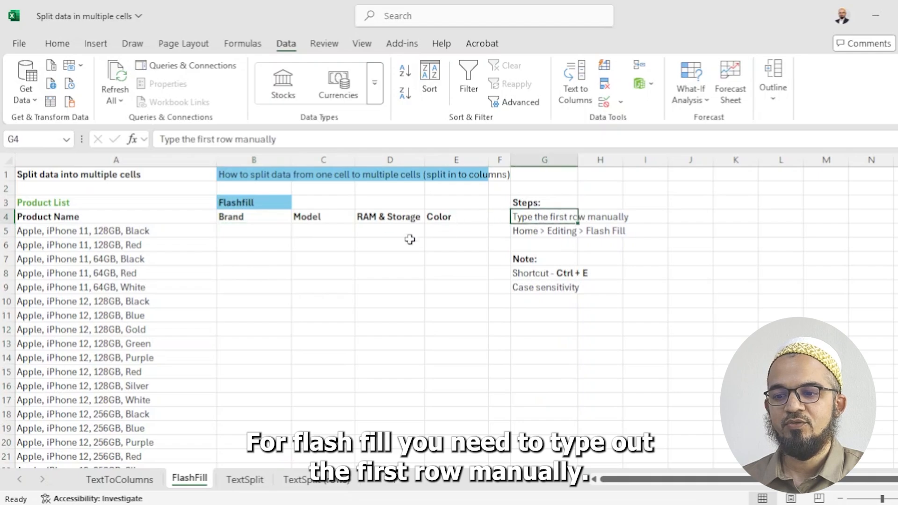
left_click(236, 231)
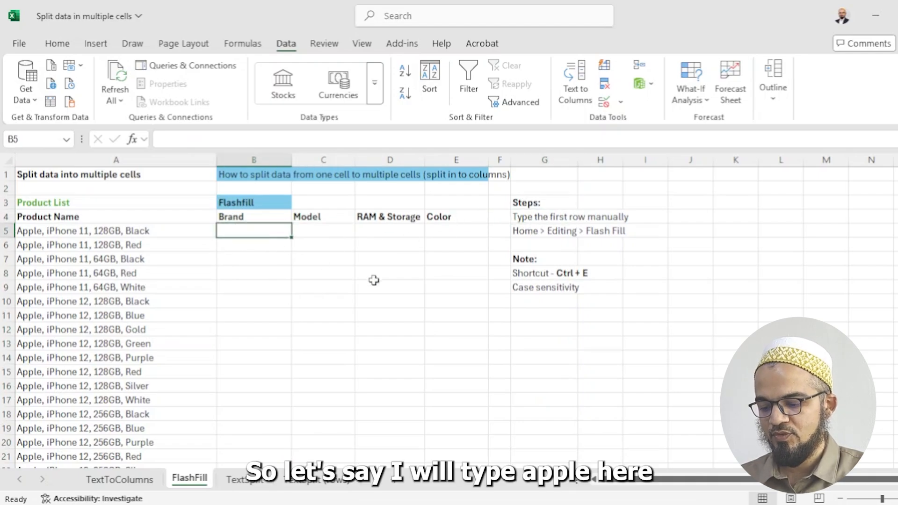
Enter the example row Apple, iPhone 11, 128GB, Black across B5:E5
type("Apple")
key("Tab")
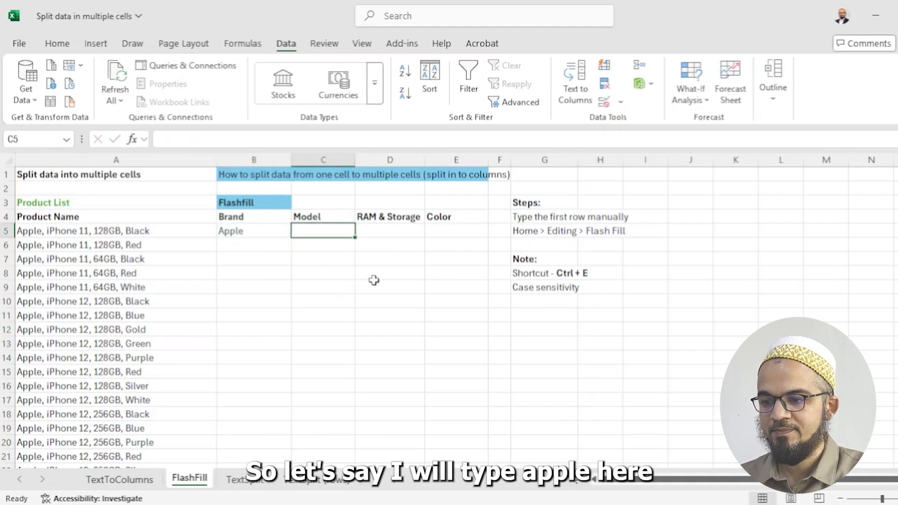
type("iPhone")
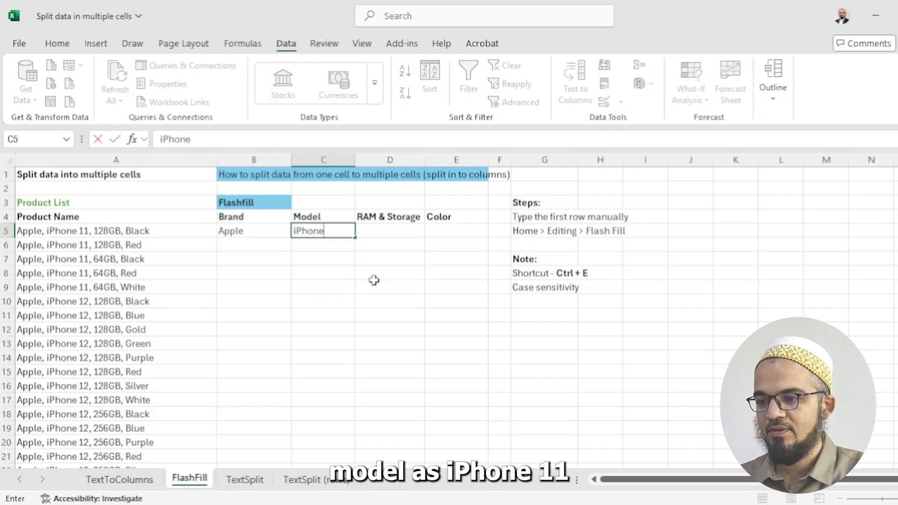
type(" 11")
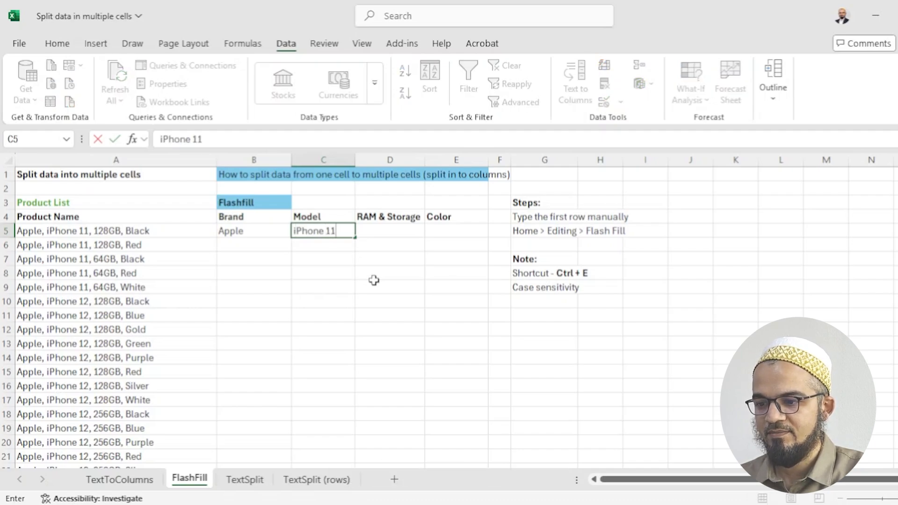
key("Tab")
type("128")
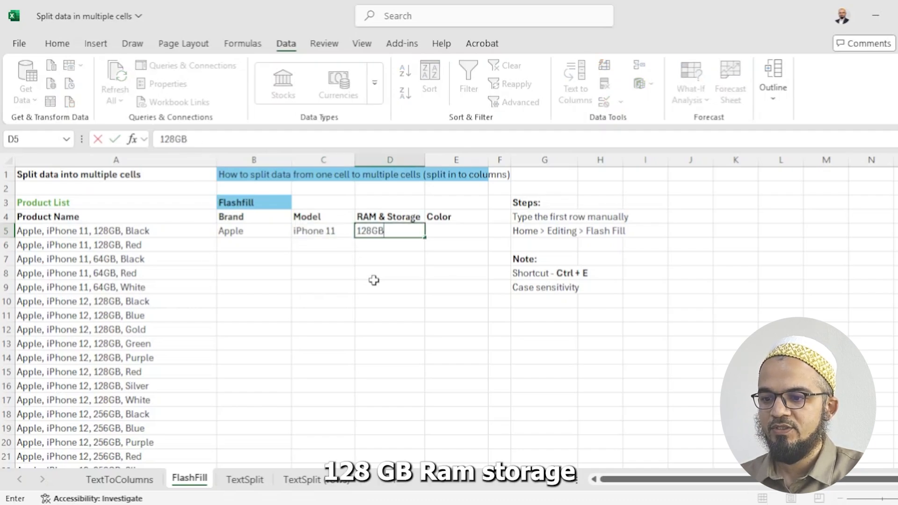
key("Tab")
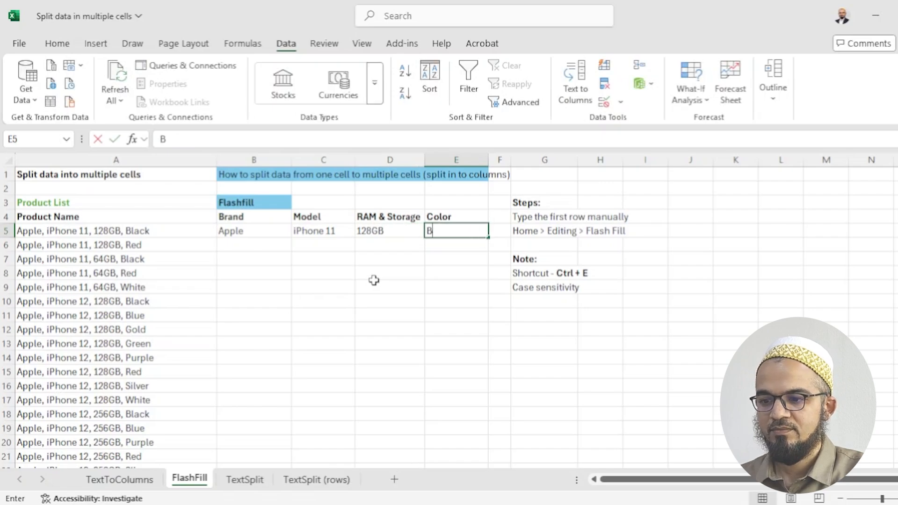
type("Black")
key("Return")
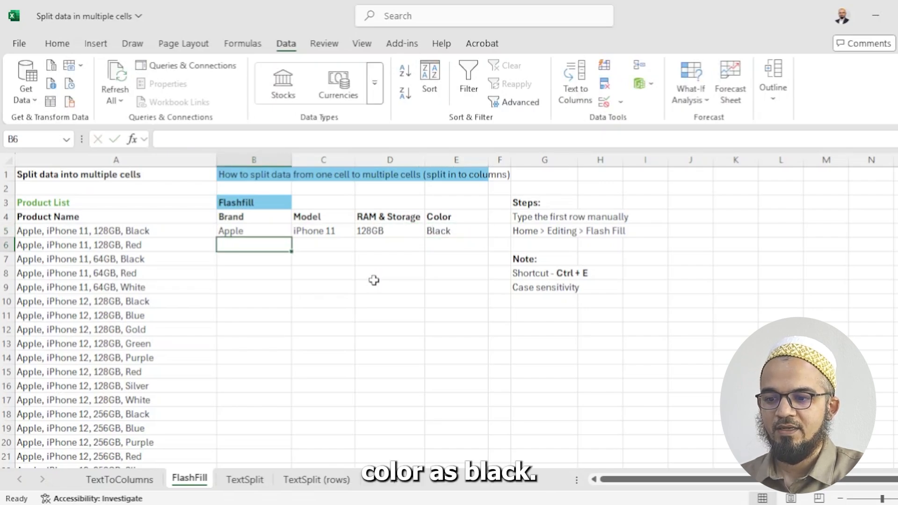
left_click(273, 233)
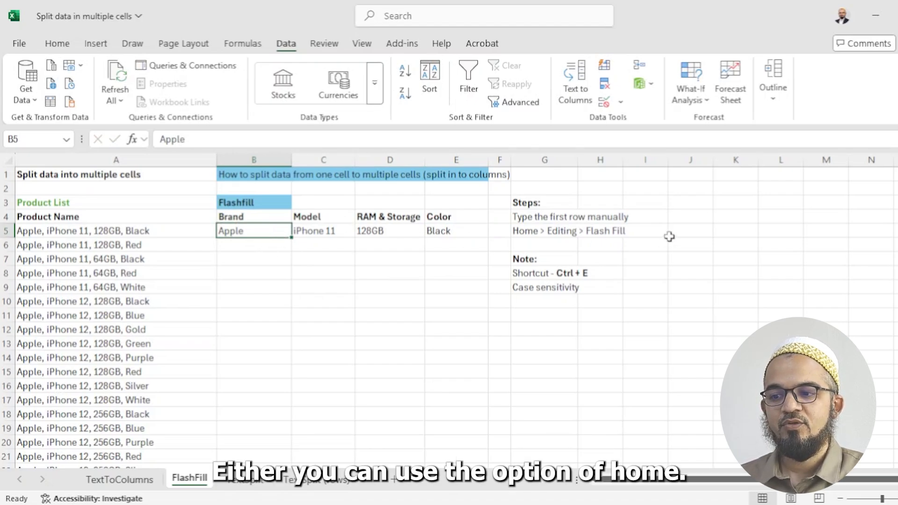
Locate Flash Fill under Home > Editing > Fill without running it
left_click(57, 44)
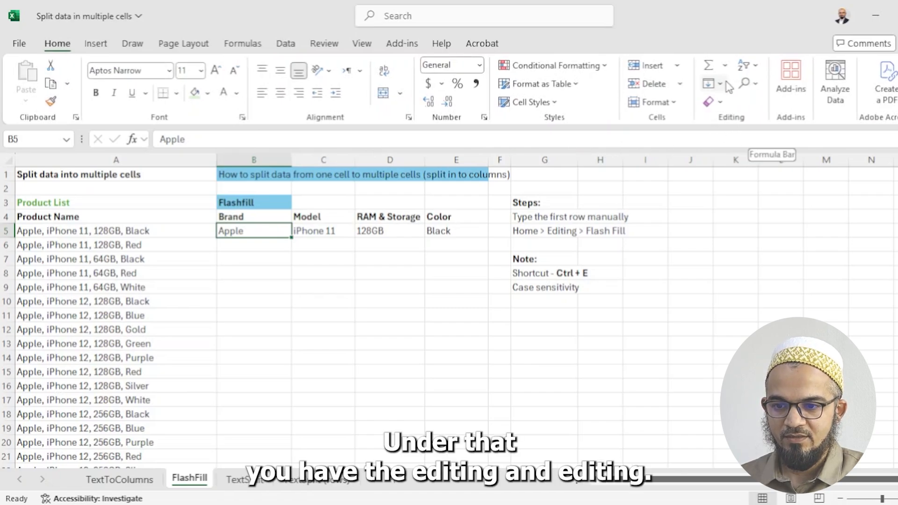
left_click(713, 83)
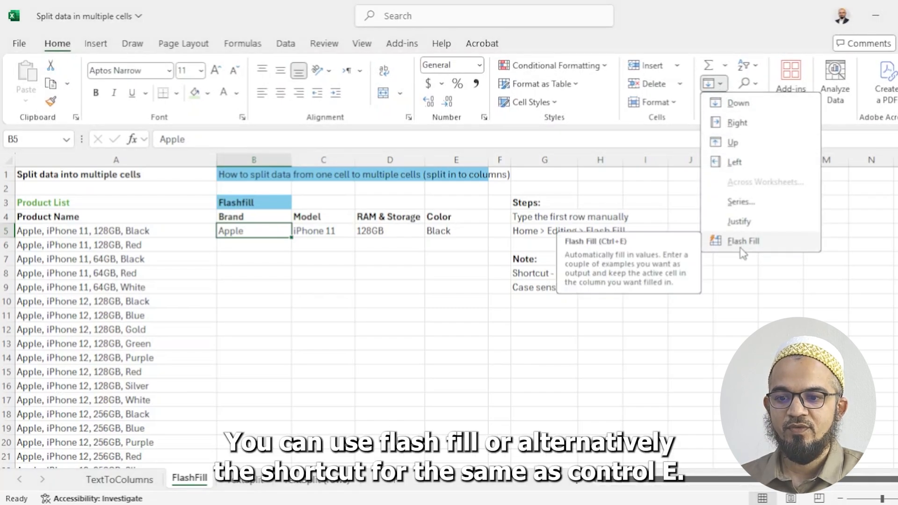
left_click(677, 363)
left_click(535, 277)
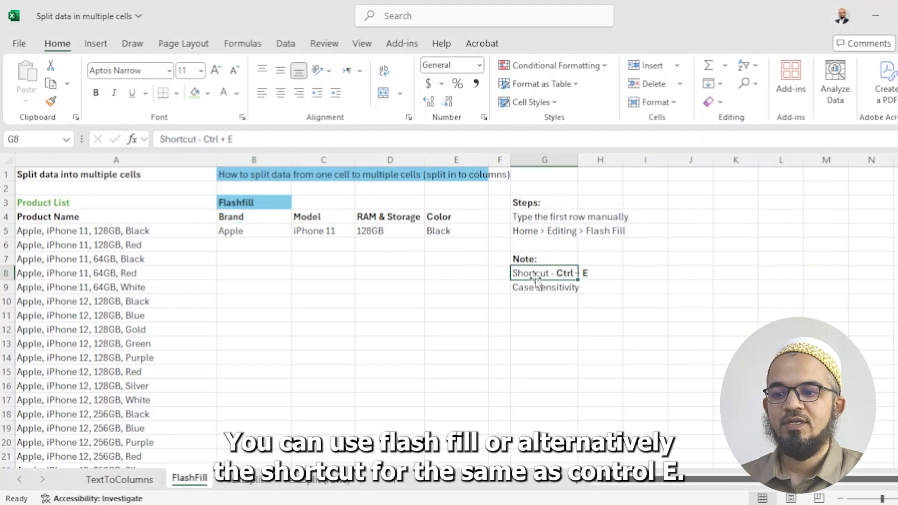
Flash-fill Brand, Model, RAM & Storage and Color from B5, C5, D5 and E5 with Ctrl+E
left_click(250, 231)
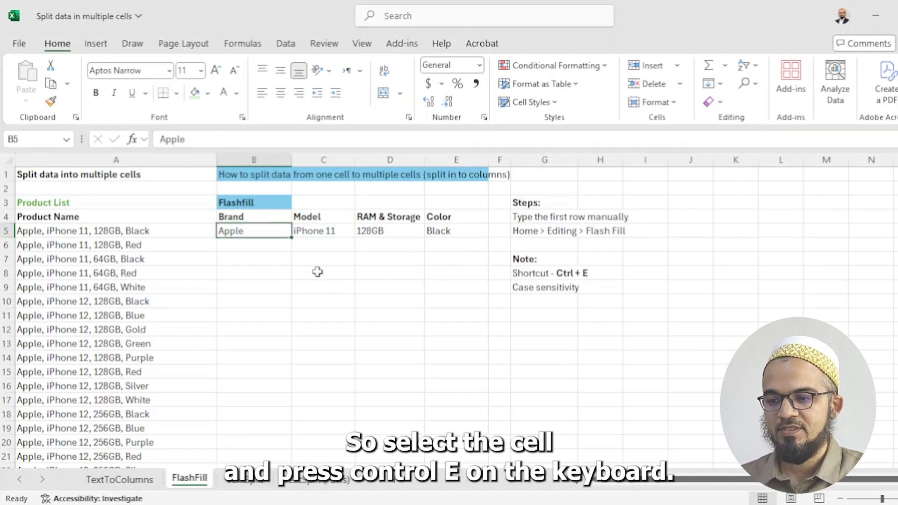
key("ctrl+e")
left_click(334, 234)
key("ctrl+e")
left_click(383, 232)
key("ctrl+e")
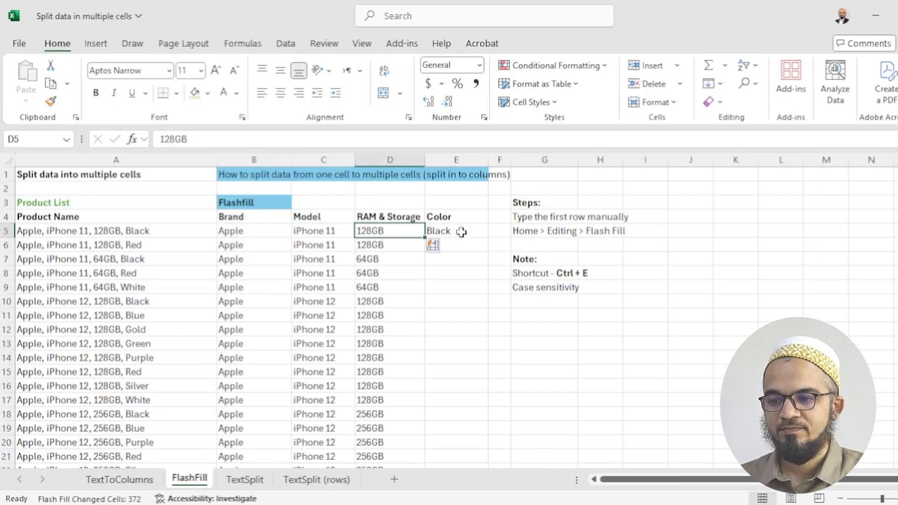
left_click(462, 232)
key("ctrl+e")
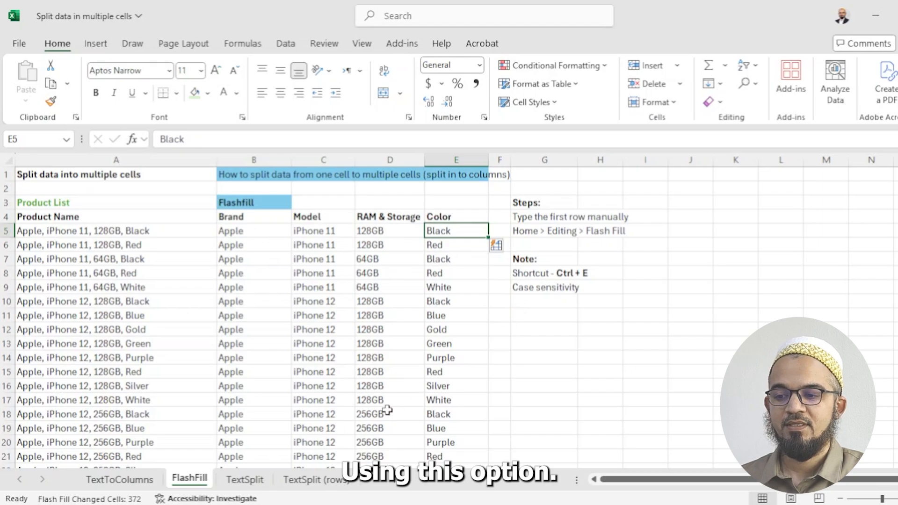
Type lowercase 'apple' in B5, try Flash Fill and dismiss the no-pattern warning
left_click(551, 294)
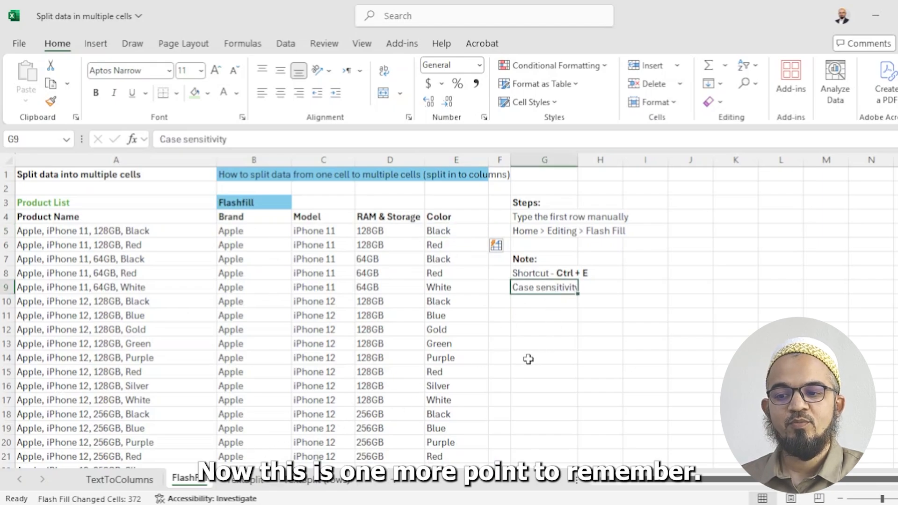
left_click(256, 234)
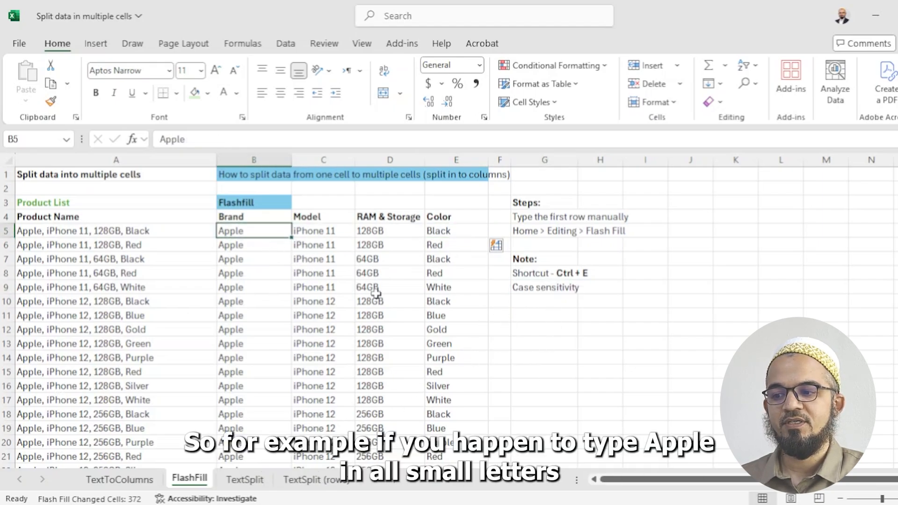
type("apple")
key("Return")
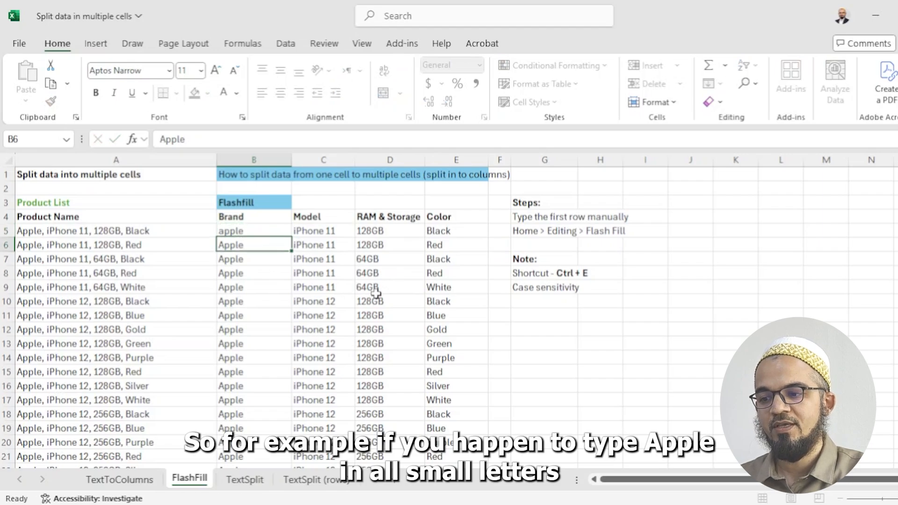
key("Up")
key("ctrl+e")
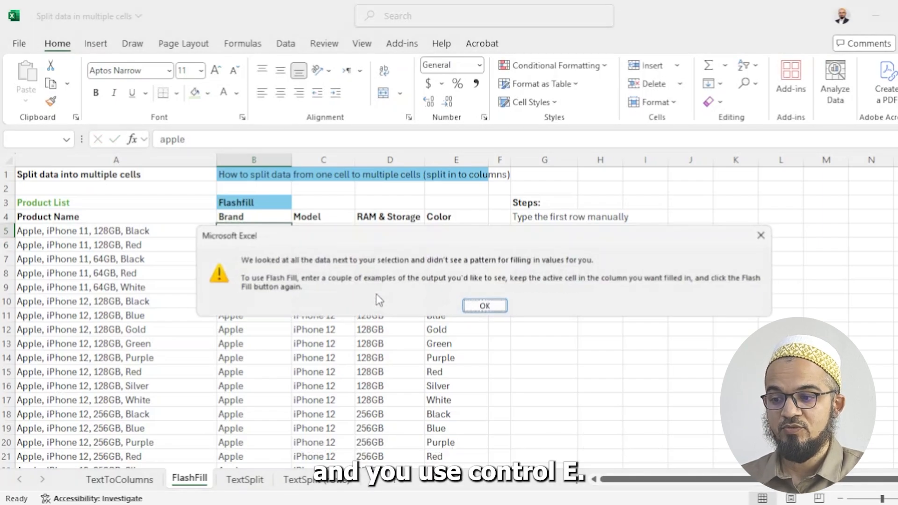
left_click(484, 307)
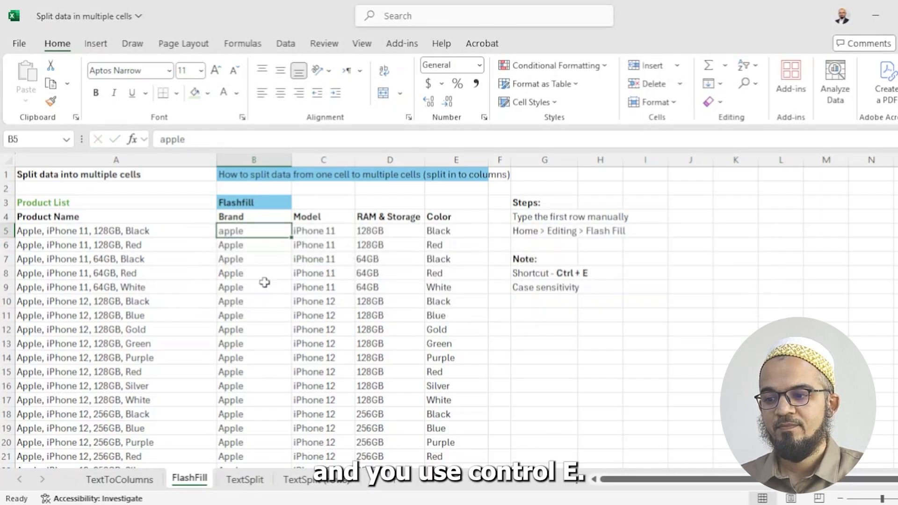
Clear the Brand column, re-enter lowercase 'apple' in B5 and flash-fill lowercase brands
key("ctrl+shift+Down")
key("Delete")
key("Up")
key("Down")
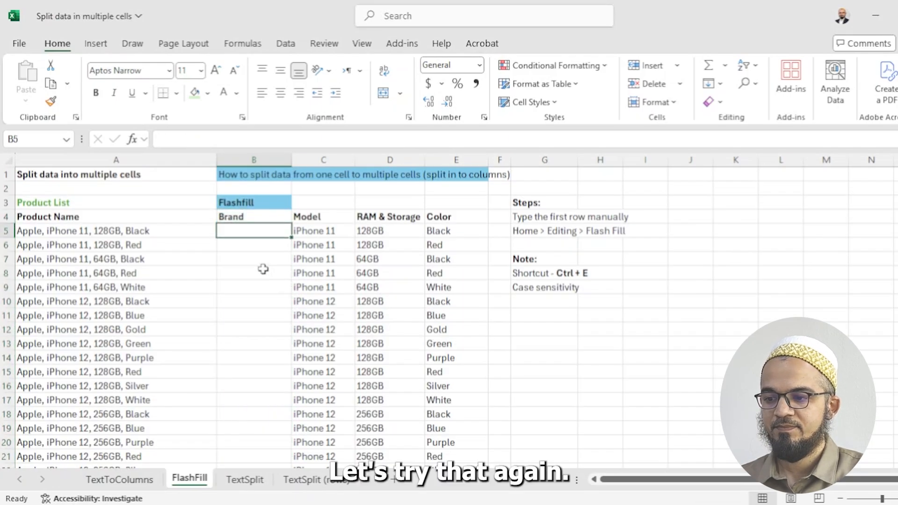
type("apple")
key("Return")
key("Up")
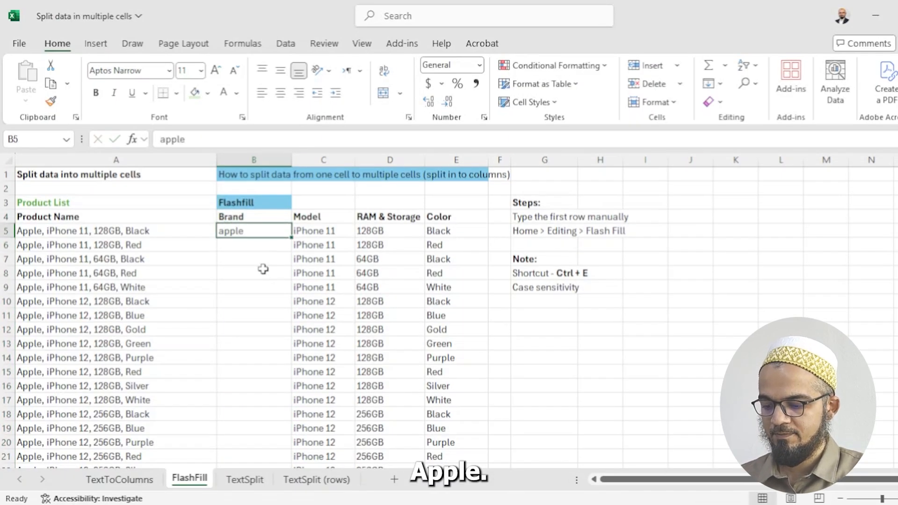
key("ctrl+e")
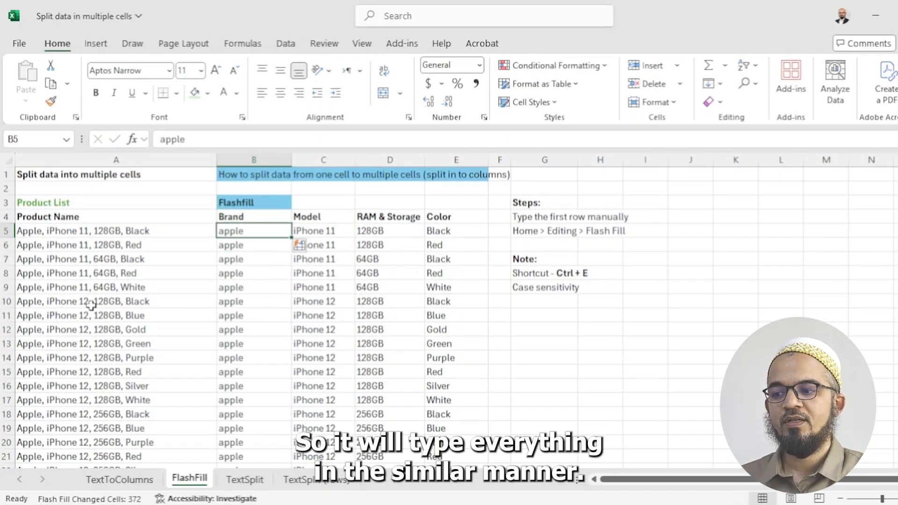
scroll(261, 341, "down", 20)
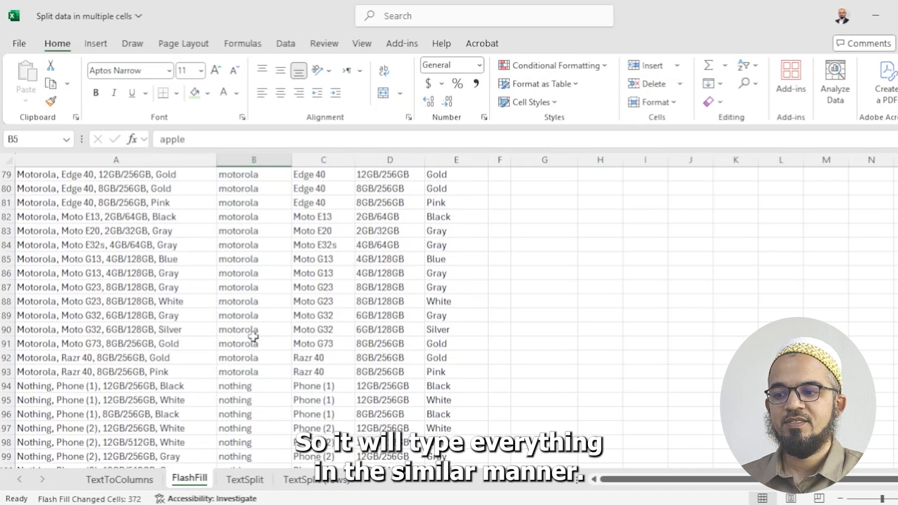
scroll(258, 306, "up", 20)
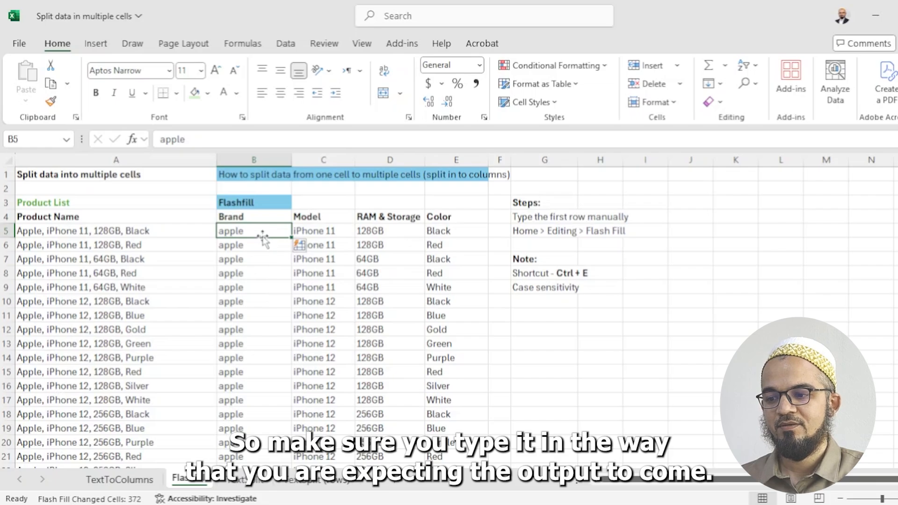
key("ctrl+shift+Down")
scroll(263, 236, "up", 7)
Retype B5 as capitalised 'Apple' and flash-fill the Brand column again
left_click(260, 234)
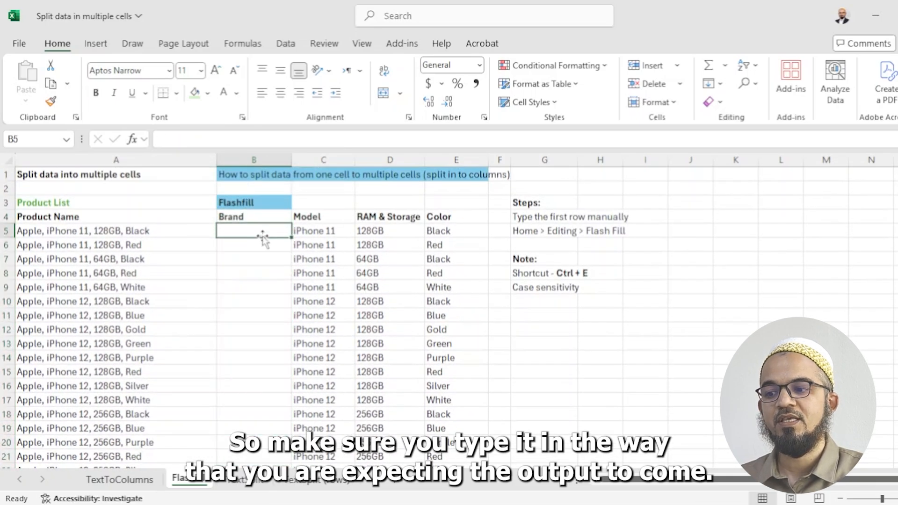
type("Apple")
key("Return")
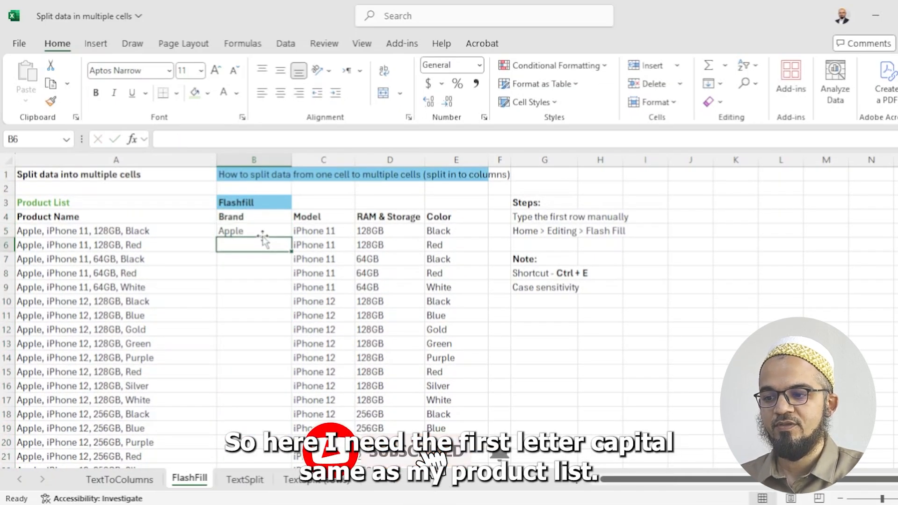
left_click(262, 236)
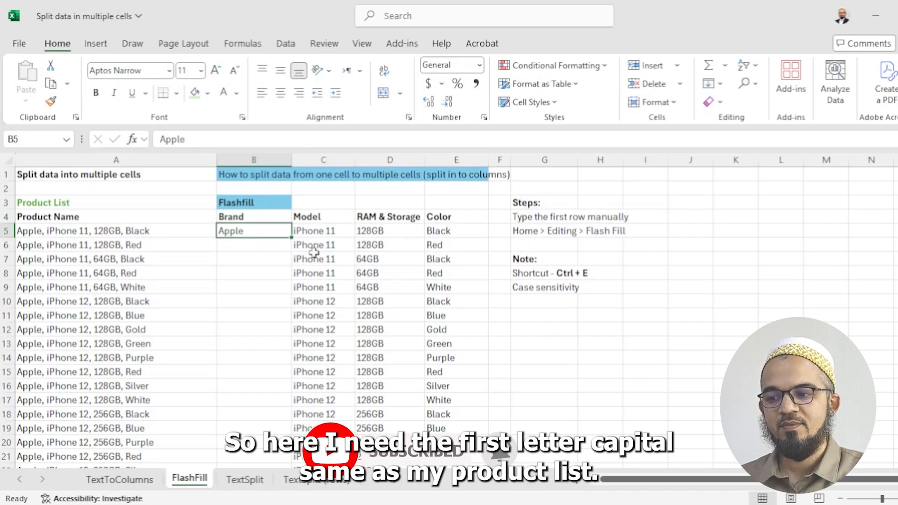
key("ctrl+e")
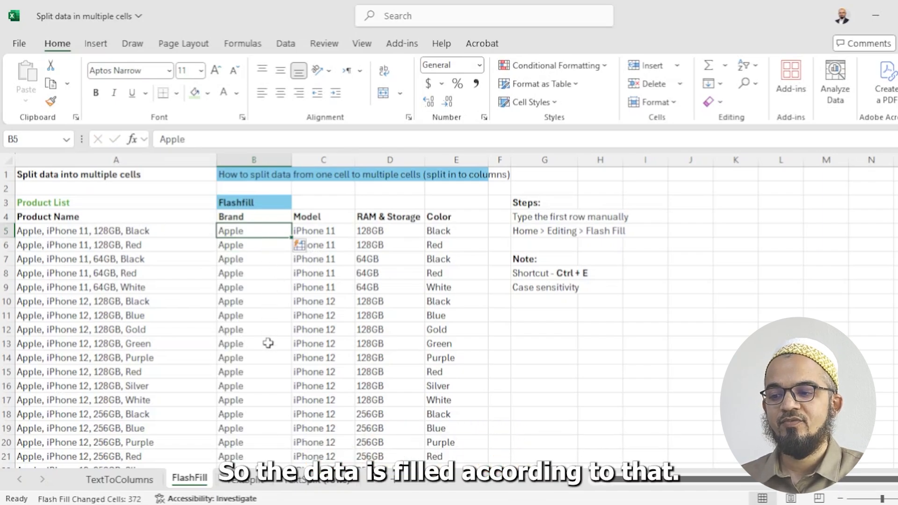
Open the TextSplit sheet and select cell B5 under the empty Brand heading
left_click(238, 479)
left_click(244, 329)
left_click(247, 219)
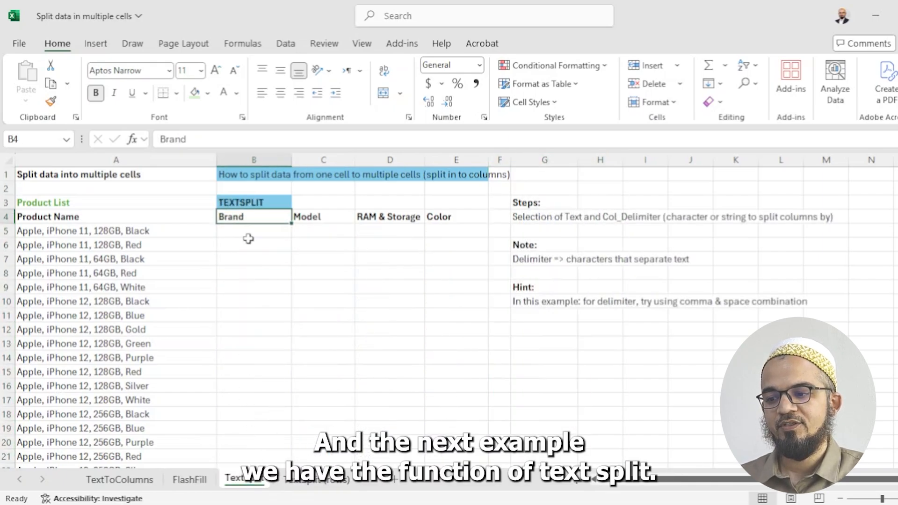
left_click(248, 239)
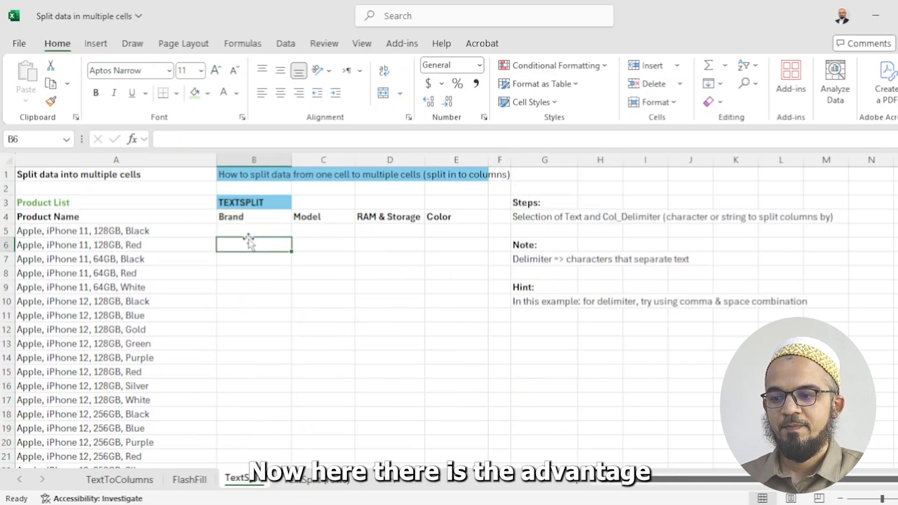
key("Up")
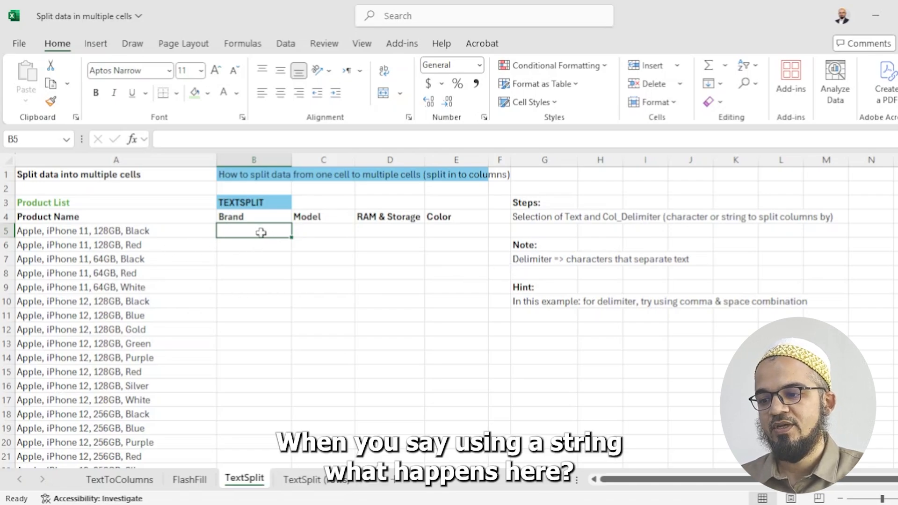
Enter =TEXTSPLIT(A5,",") in B5 to split the first product across row 5
type("=")
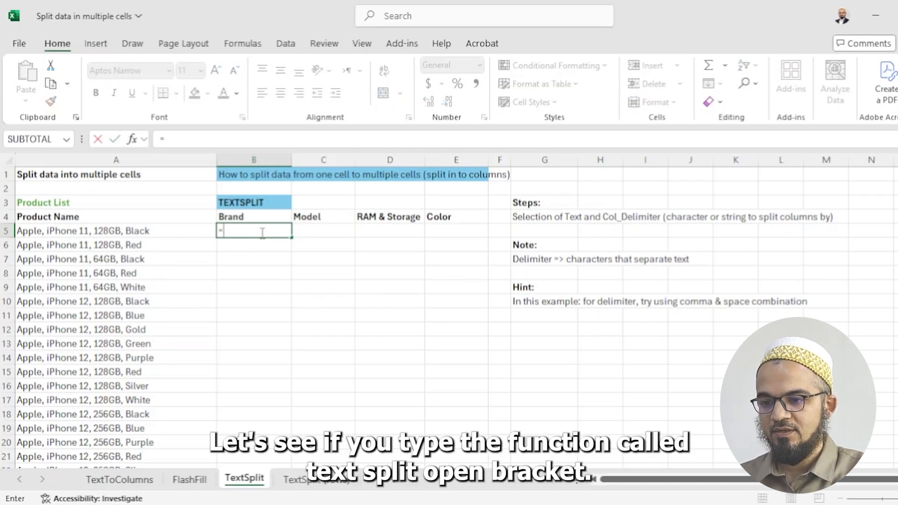
type("textspli")
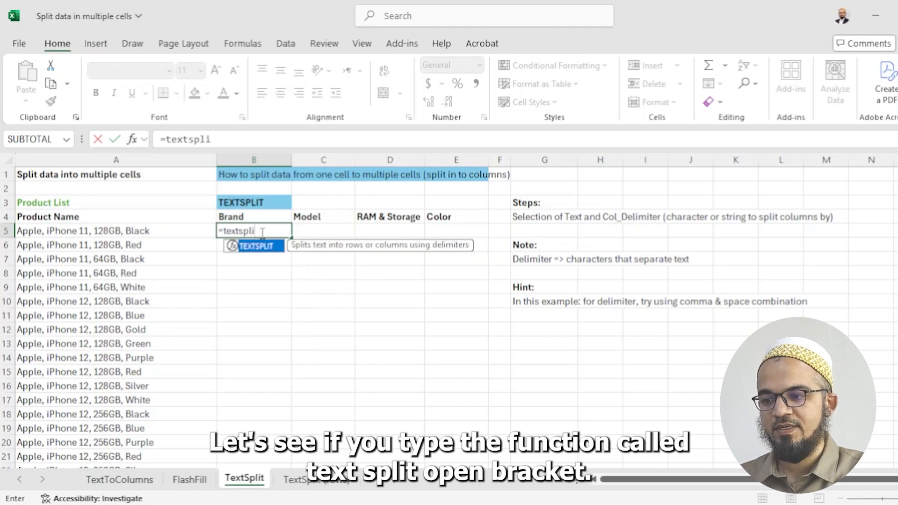
type("t(")
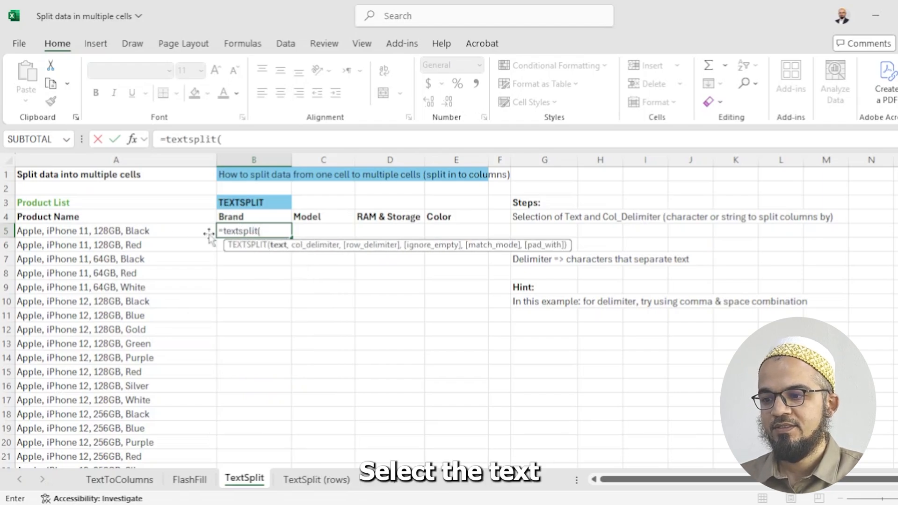
left_click(144, 234)
type(",\",")
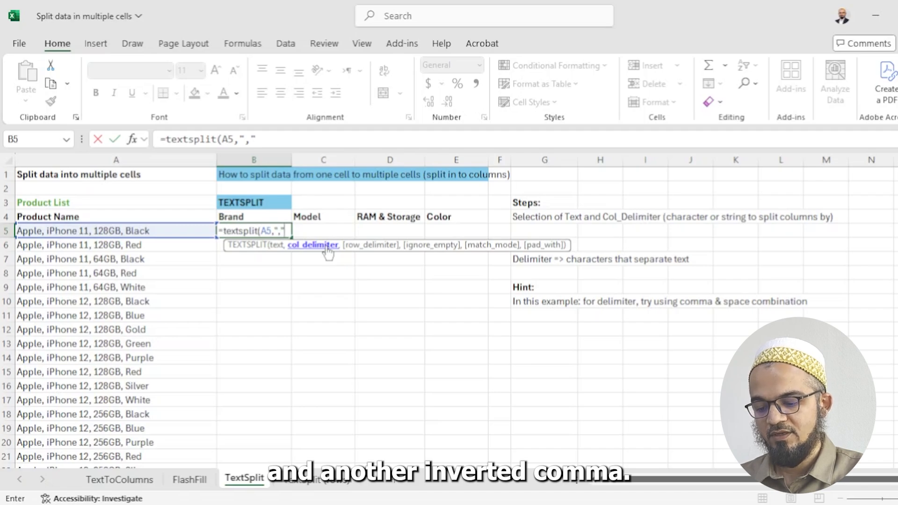
type(",")
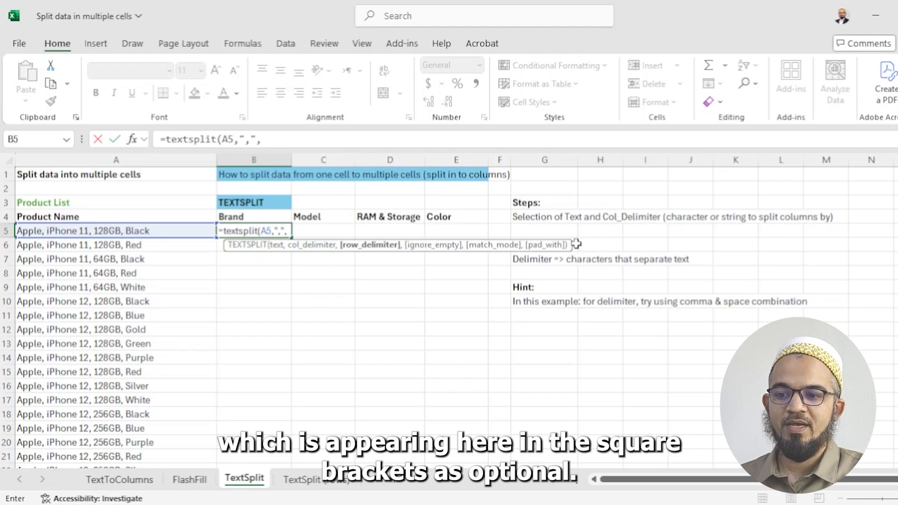
key("BackSpace")
type(")")
key("Return")
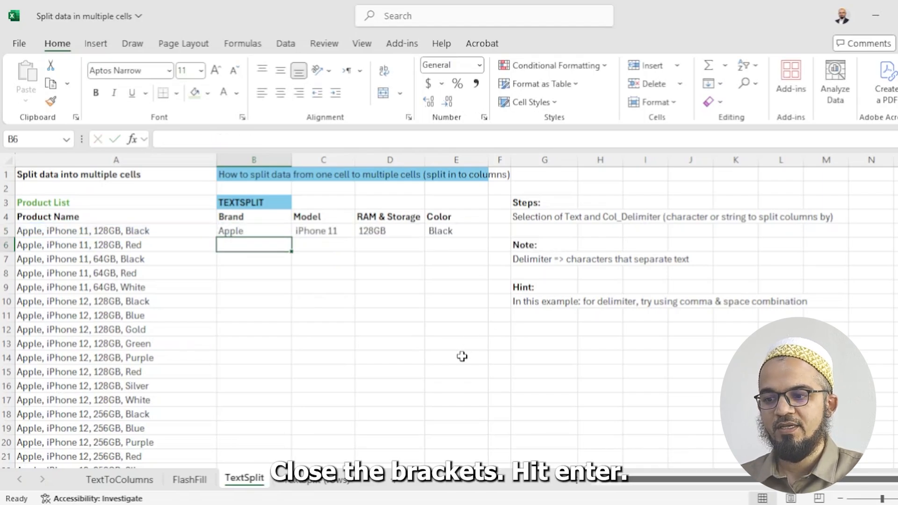
key("Up")
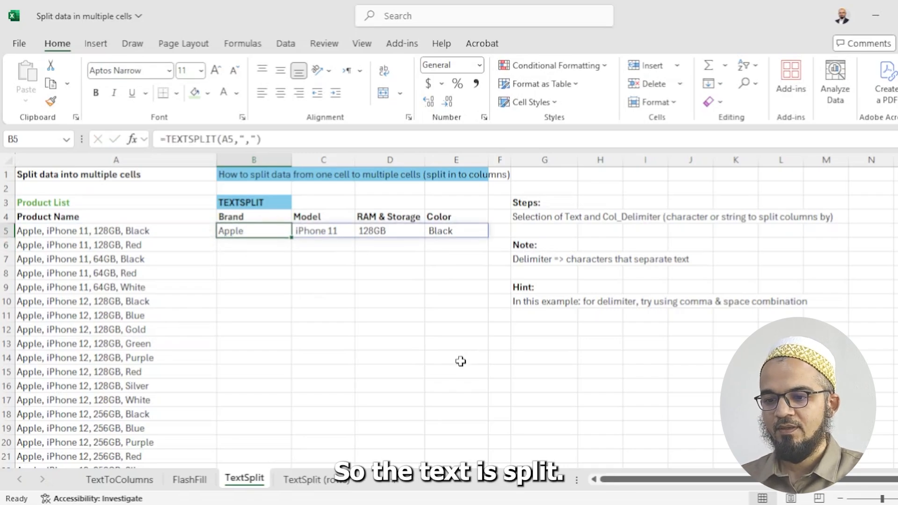
Change B5's delimiter to comma plus space, giving =TEXTSPLIT(A5,", ")
left_click_drag(561, 288, 568, 299)
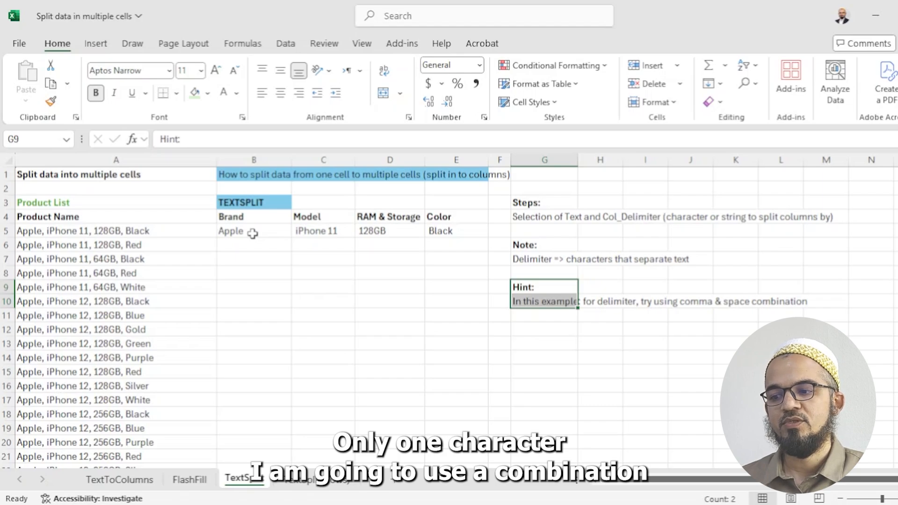
left_click(252, 234)
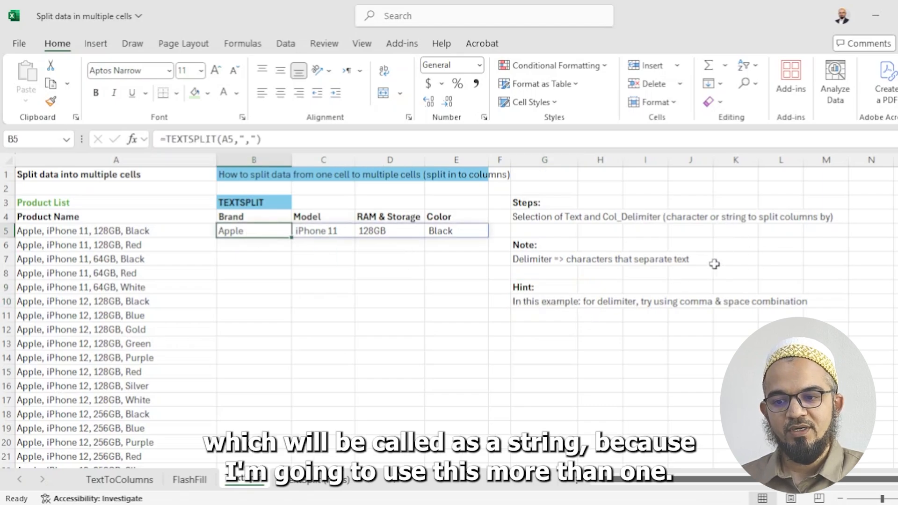
left_click(253, 139)
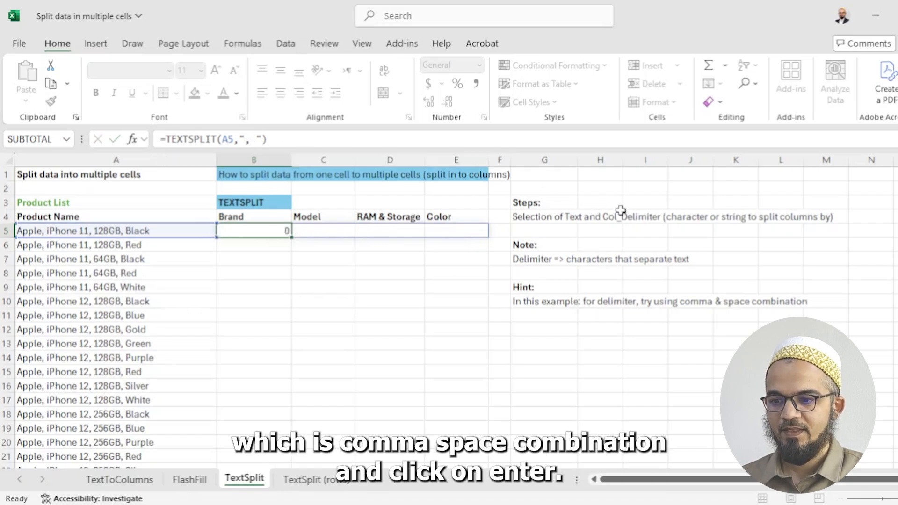
key("Return")
left_click(248, 234)
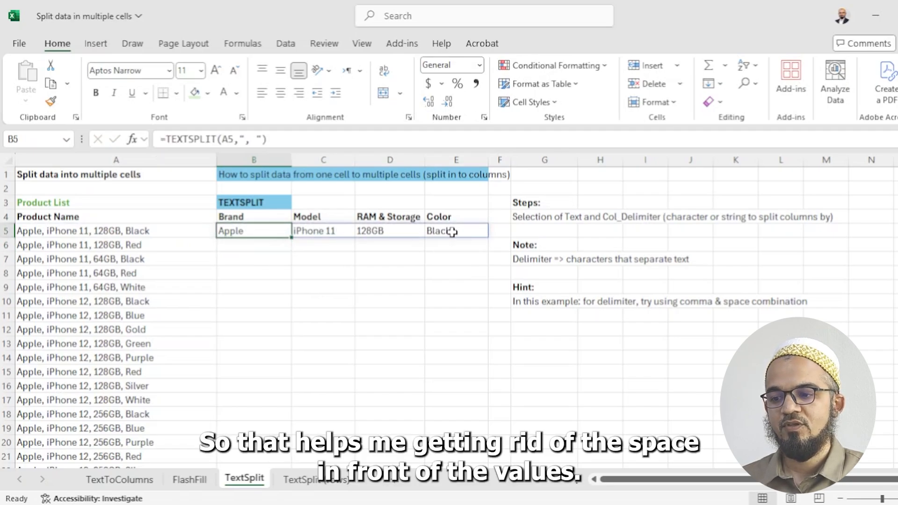
Copy B5's TEXTSPLIT formula down column B to the last product row
key("ctrl+c")
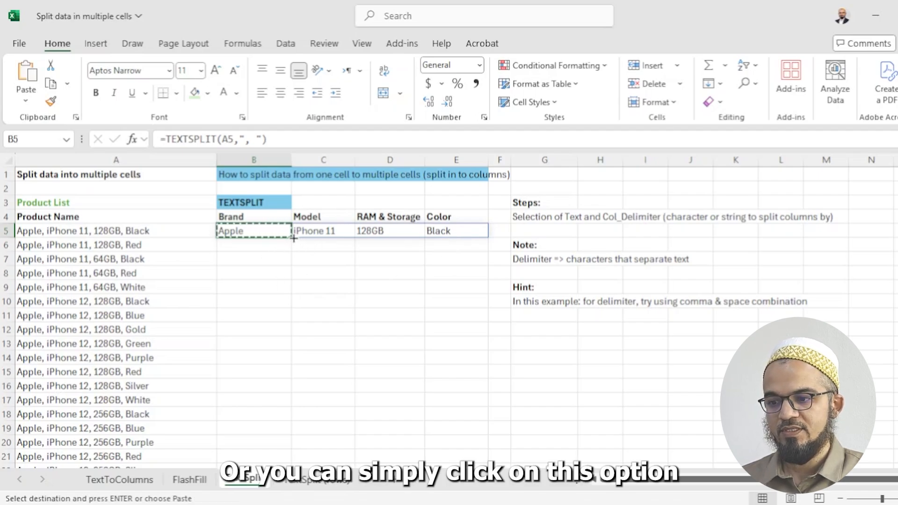
key("Escape")
mouse_move(289, 238)
left_mouse_down()
mouse_move(289, 358)
mouse_move(291, 239)
left_mouse_up()
key("ctrl+c")
key("Left")
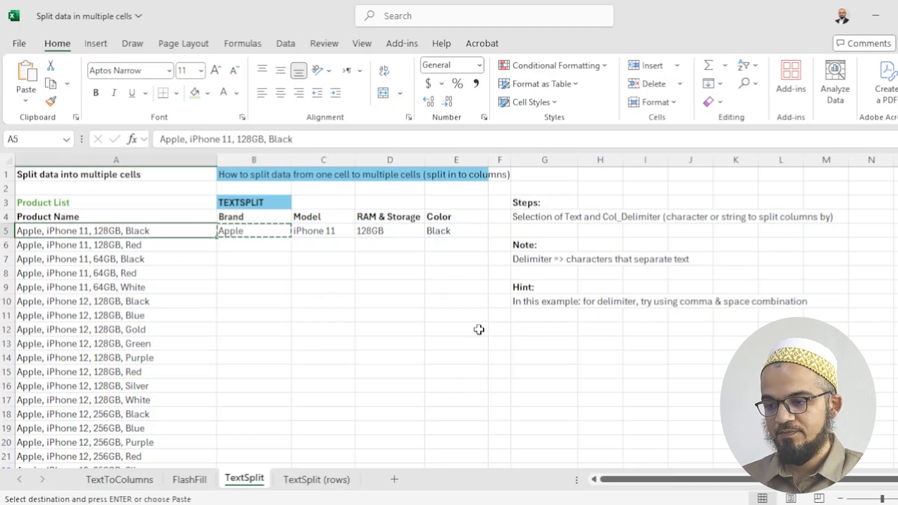
key("ctrl+Down")
key("Right")
key("ctrl+shift+Up")
key("ctrl+v")
key("ctrl+Up")
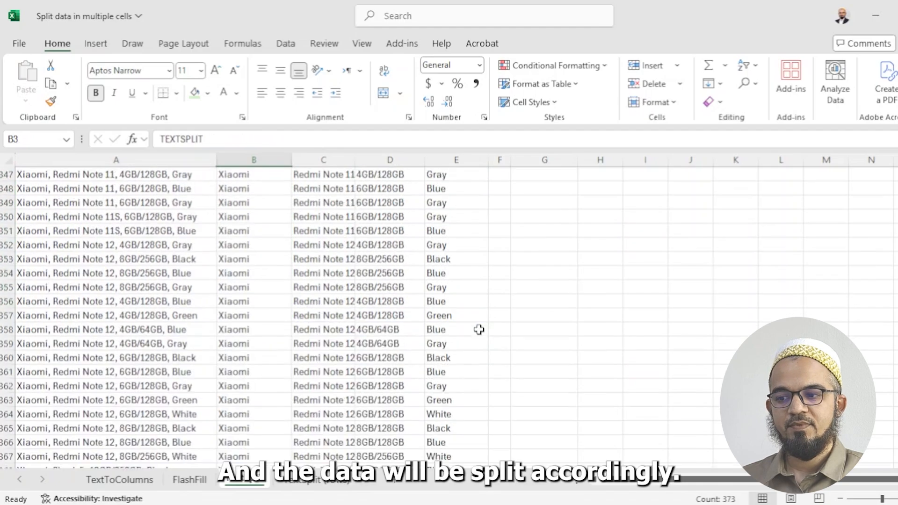
key("Down")
key("Down")
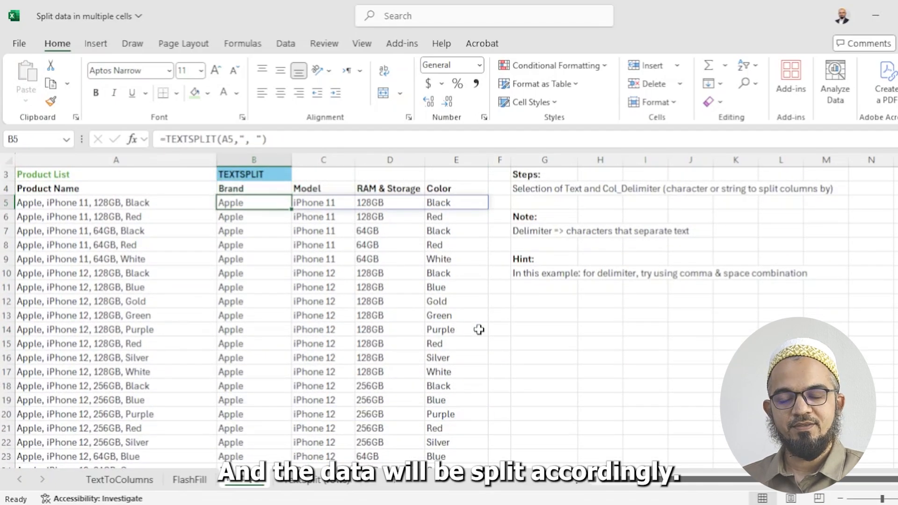
scroll(479, 330, "up", 1)
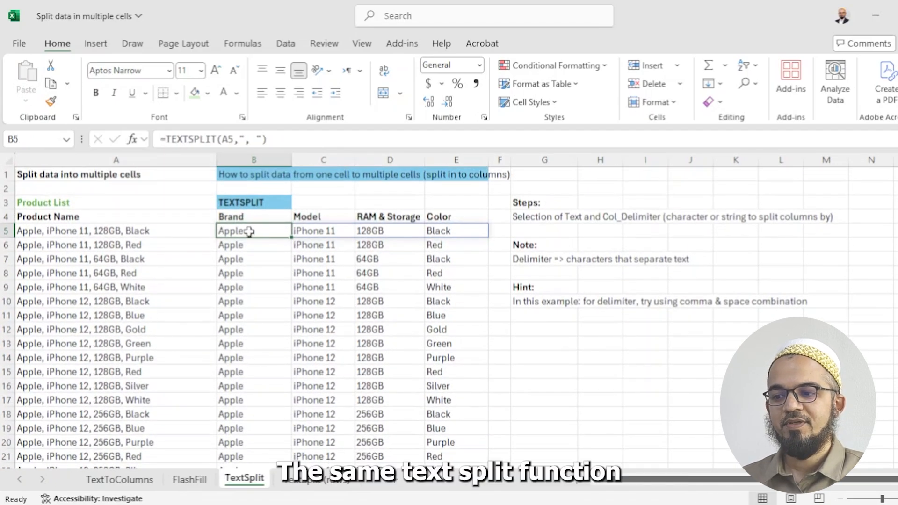
Open the TextSplit (rows) sheet and inspect the address in A5 and its split in C5:C8
left_click(322, 488)
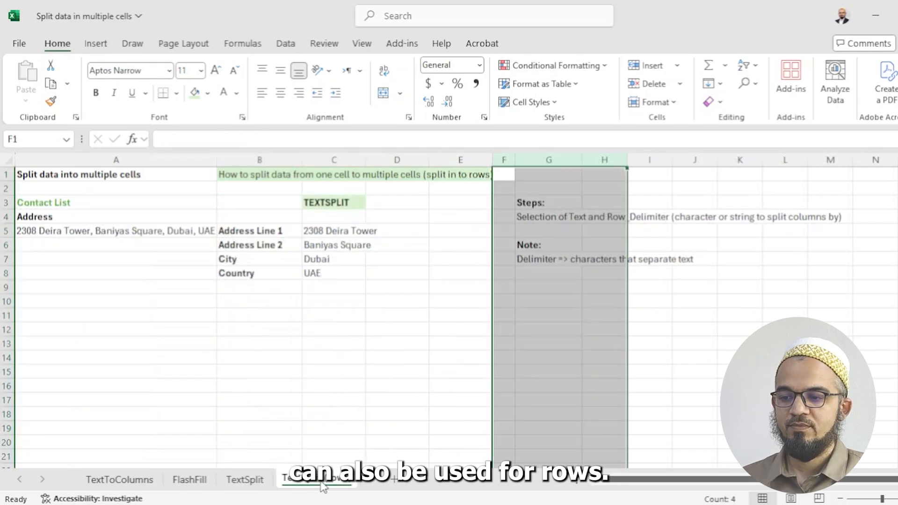
left_click(333, 415)
left_click(110, 232)
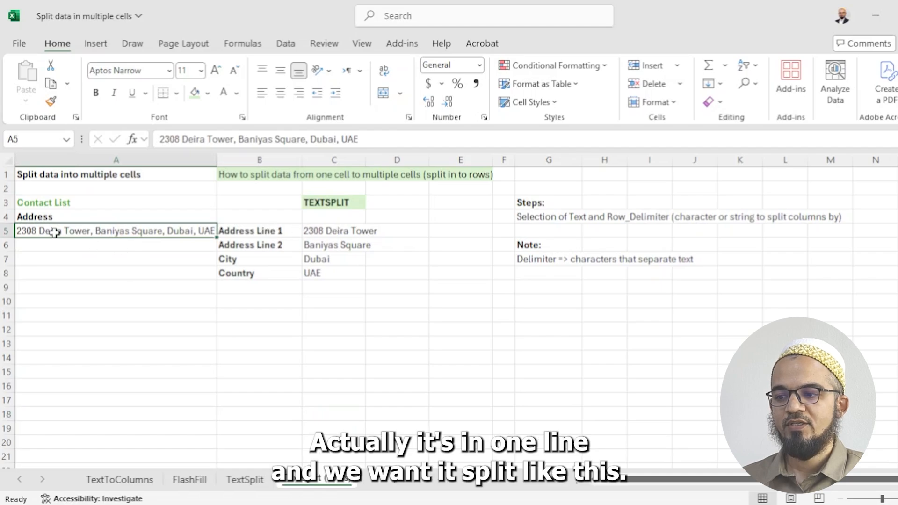
left_click_drag(321, 231, 319, 269)
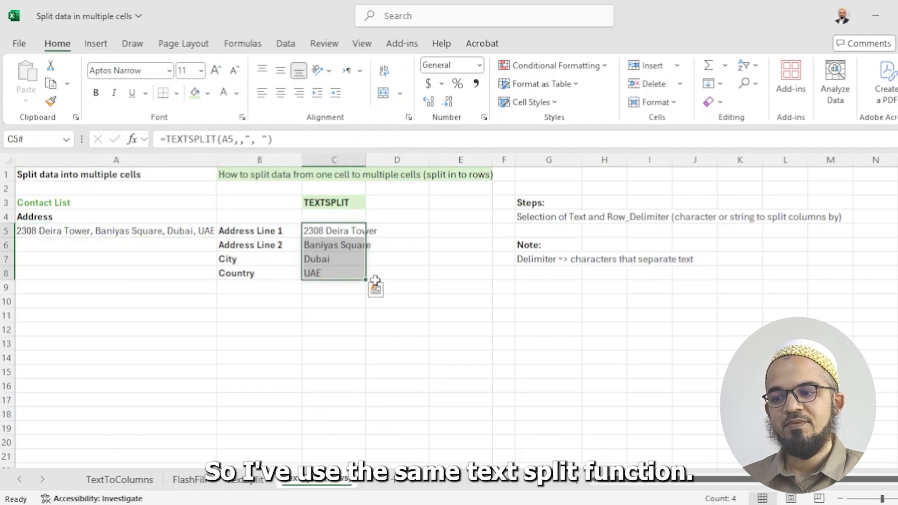
Clear C5:C8 and re-enter =TEXTSPLIT(A5,,", ") in C5 to split the address into four rows
key("Delete")
type("=")
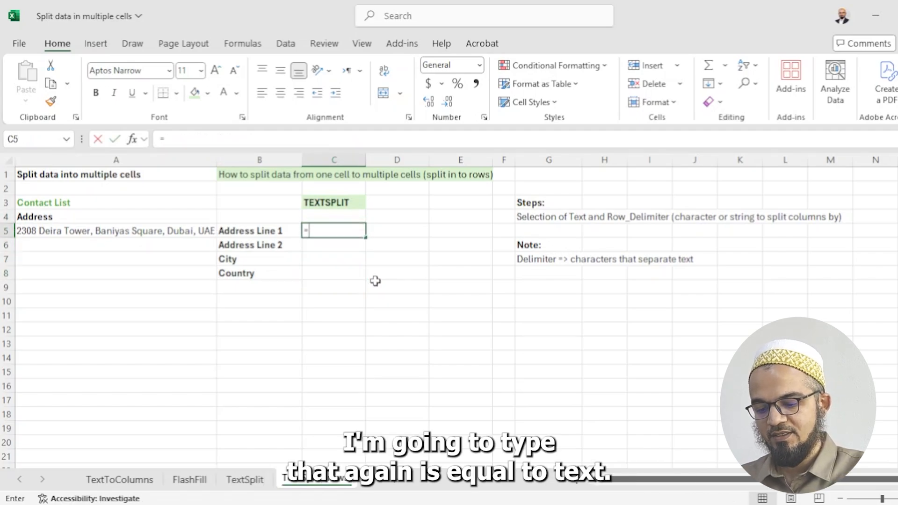
type("textsplit(")
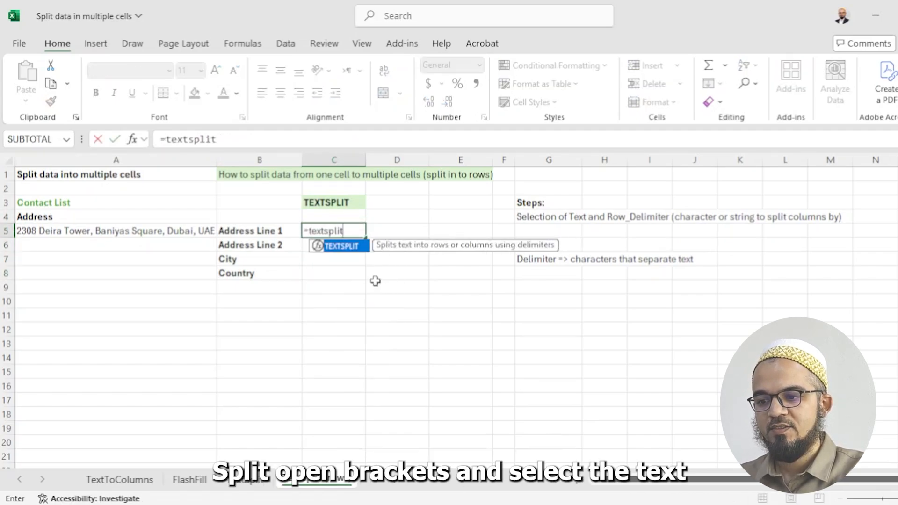
key("Left")
key("Left")
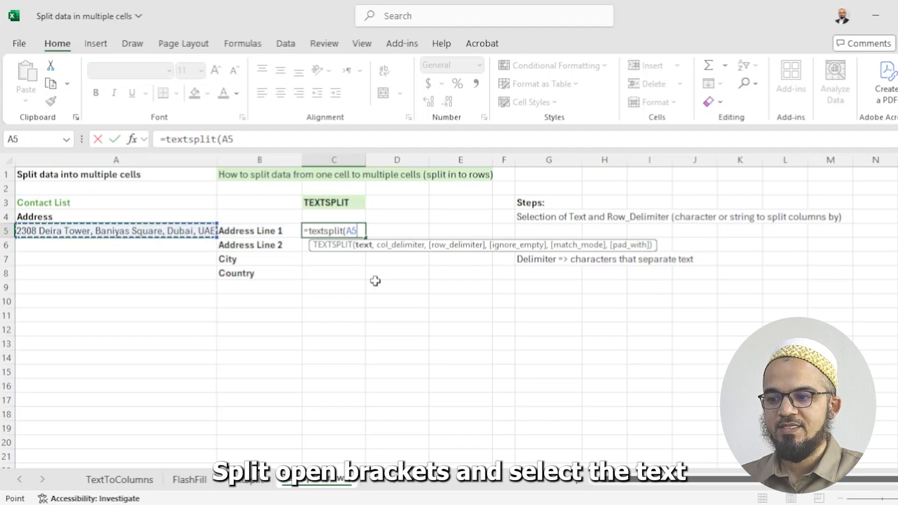
type(",")
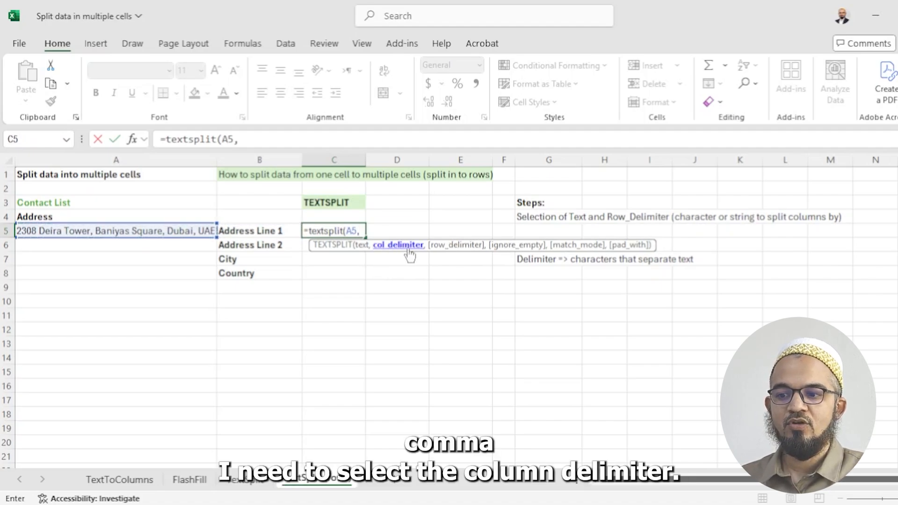
type(",\",")
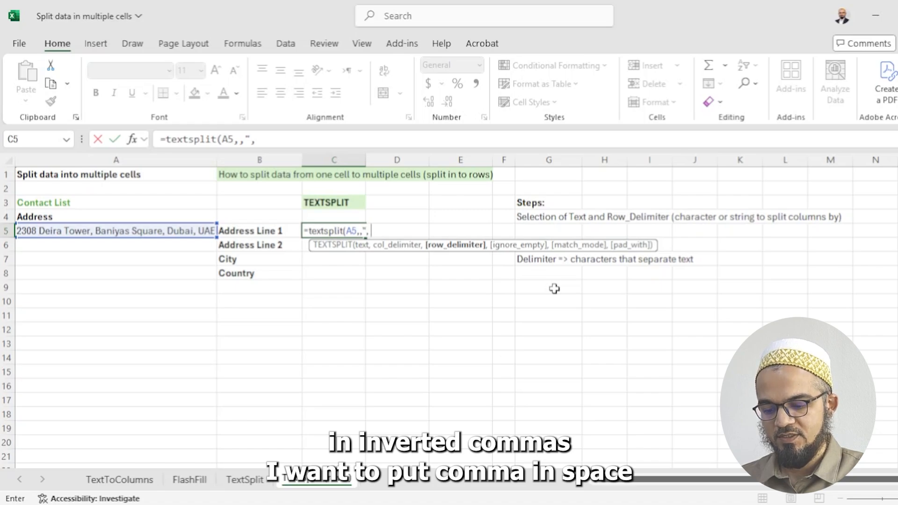
type("\"")
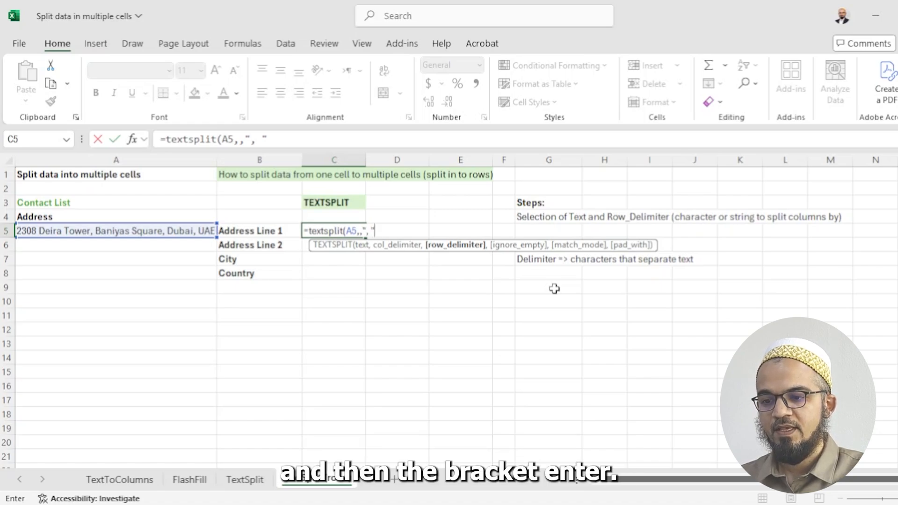
type(")")
key("Return")
key("Up")
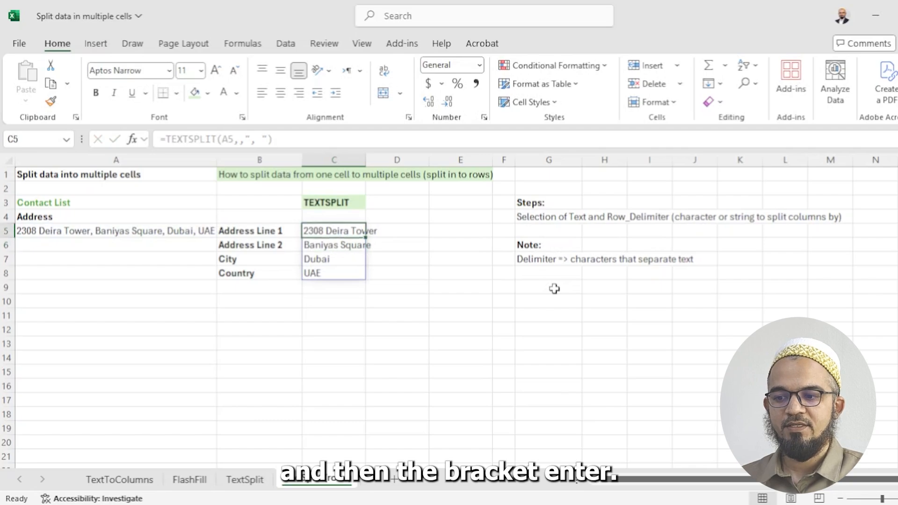
left_click(76, 231)
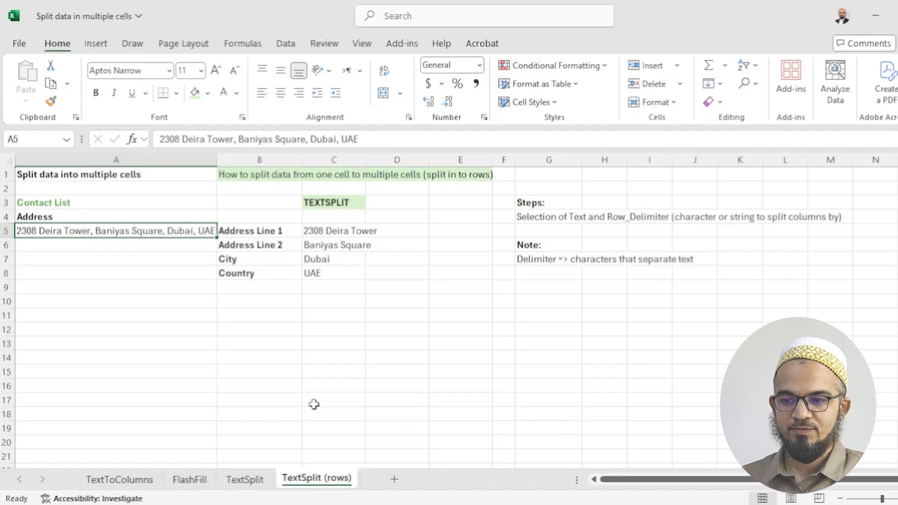
left_click(306, 318)
left_click(227, 311)
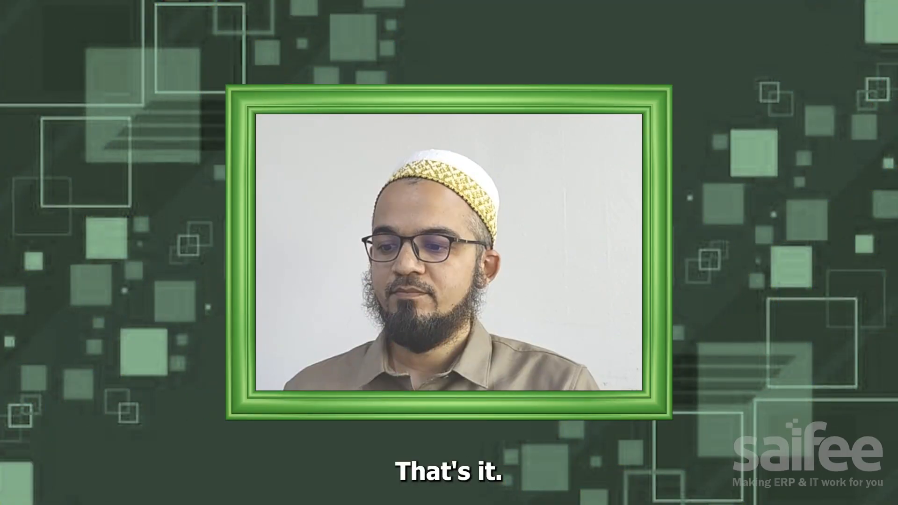